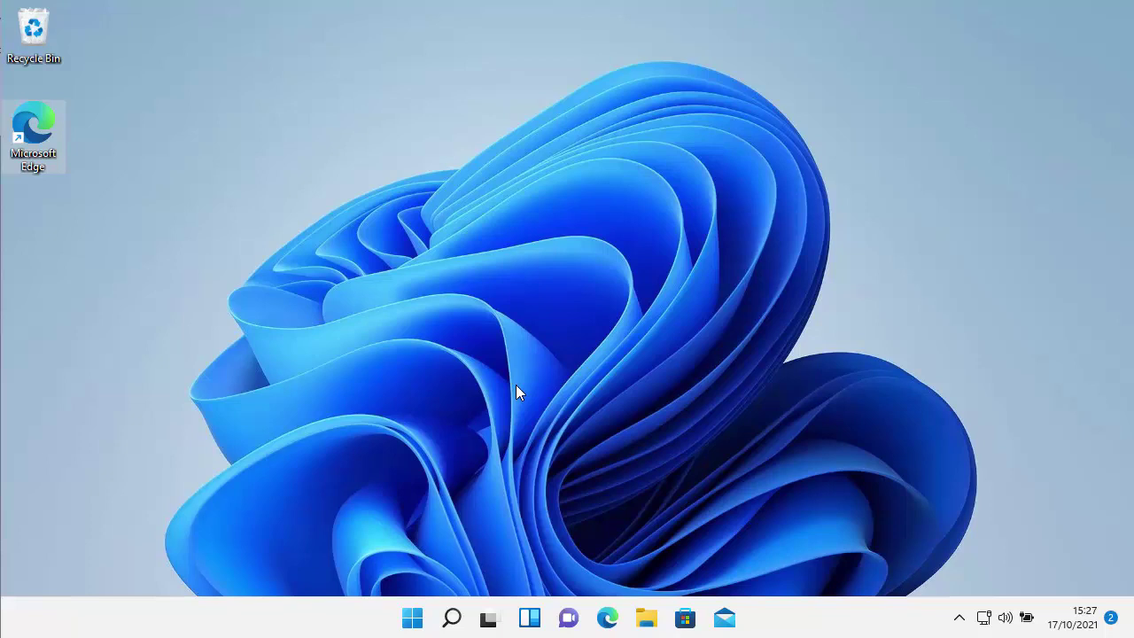
Step: Find and open the Photos app, view its Video Editor page, and close the app
left_click(413, 619)
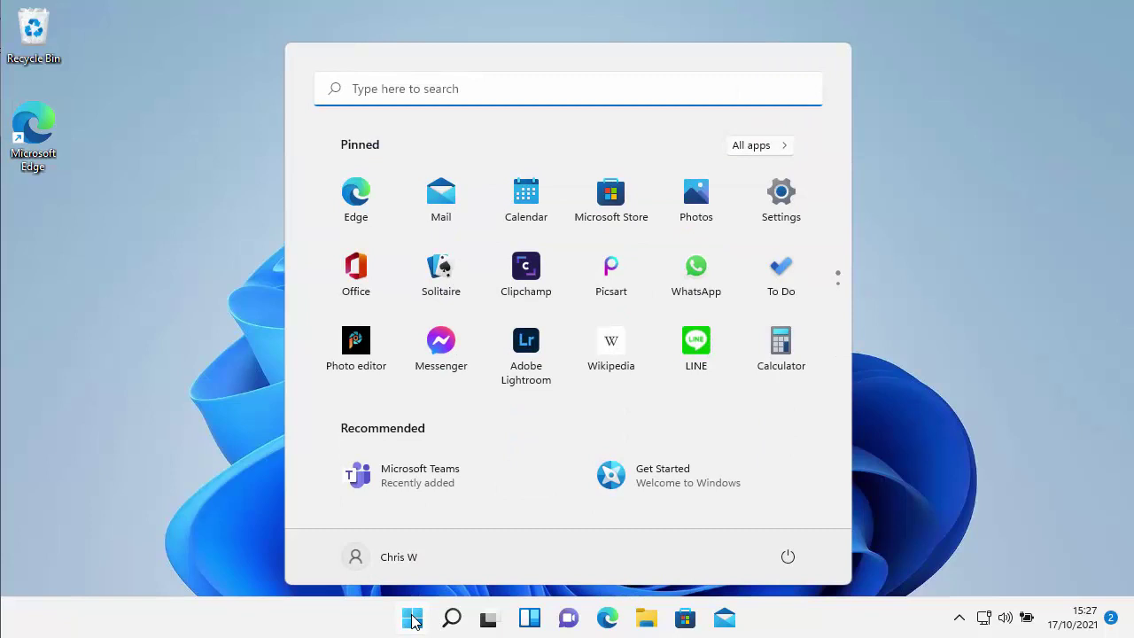
type("photos")
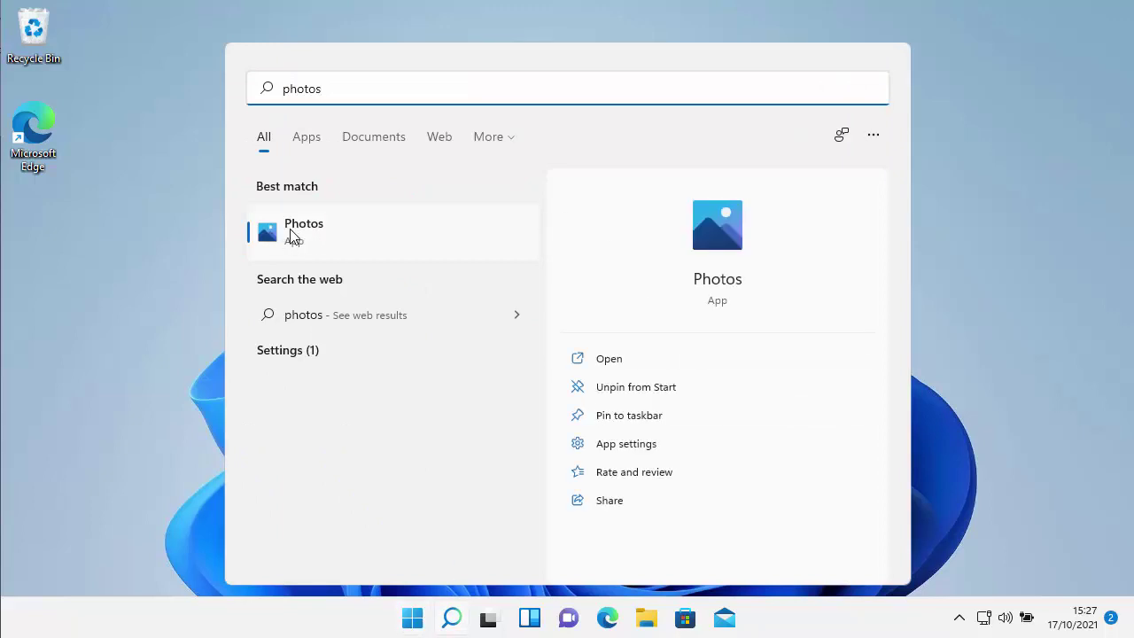
left_click(292, 236)
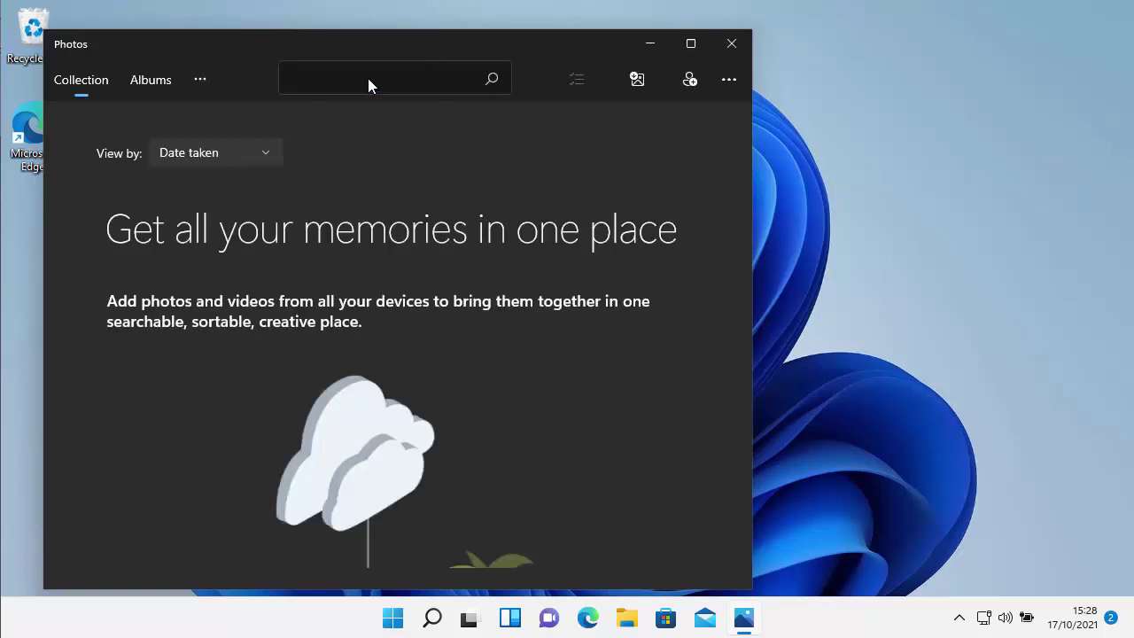
left_click(199, 80)
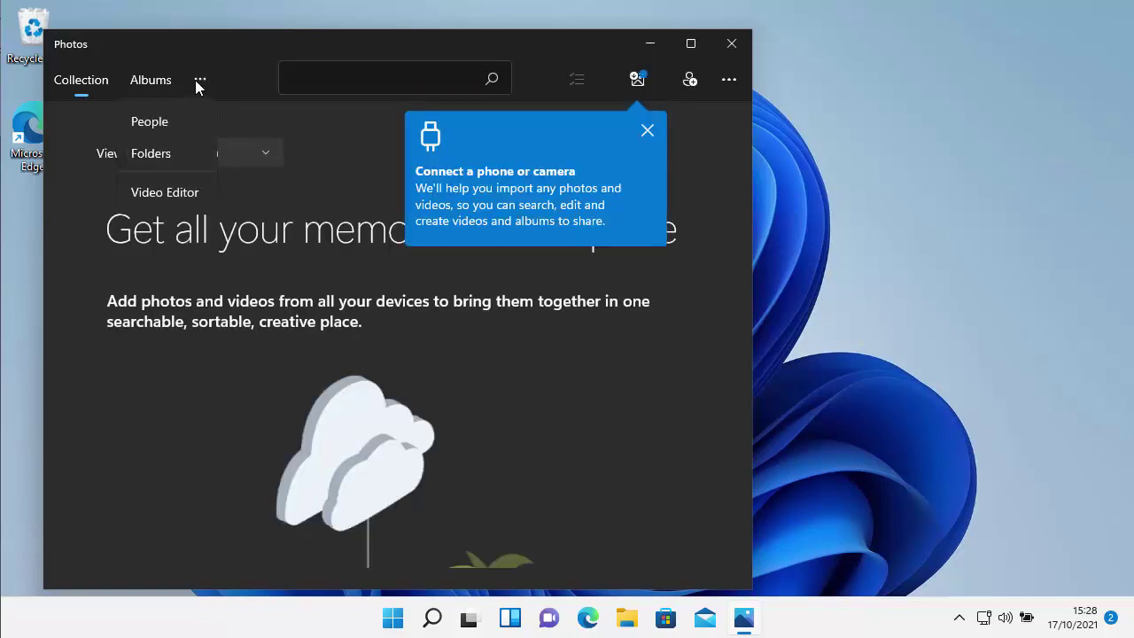
left_click(178, 193)
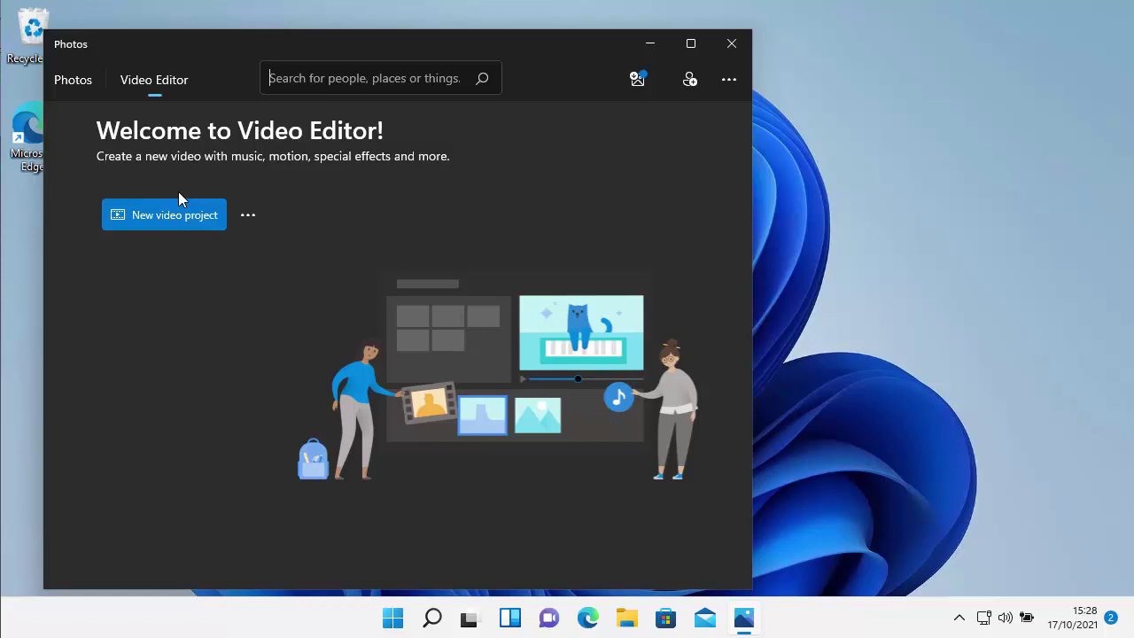
left_click(732, 45)
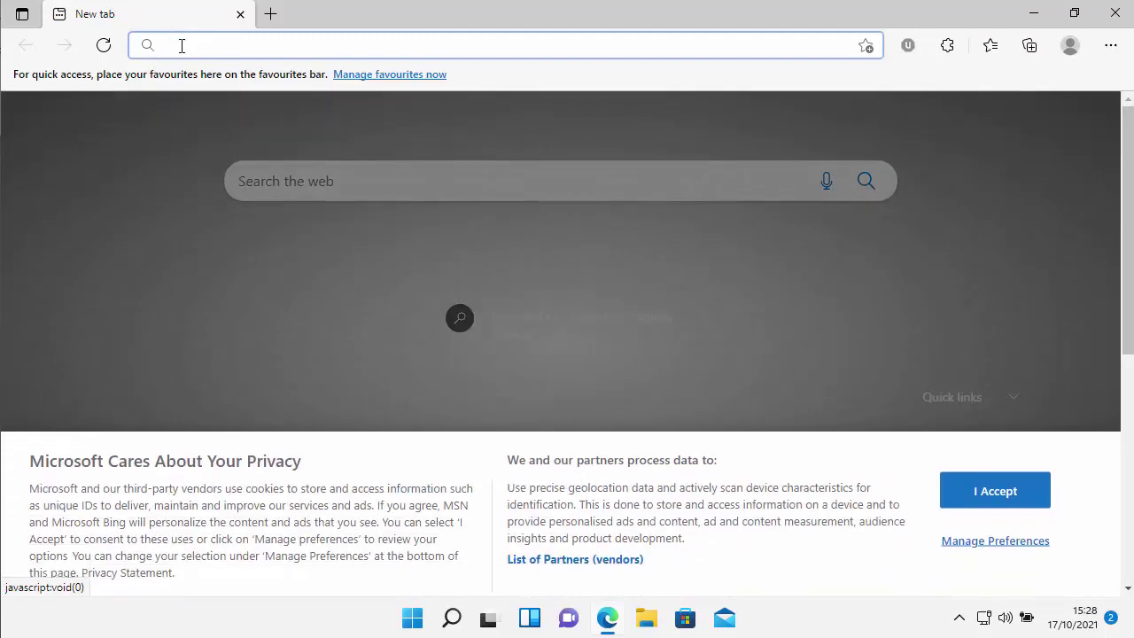
Step: In Microsoft Edge, go to tiny.cc/wlive2012 to download the Windows Essentials 2012 installer
left_click(183, 46)
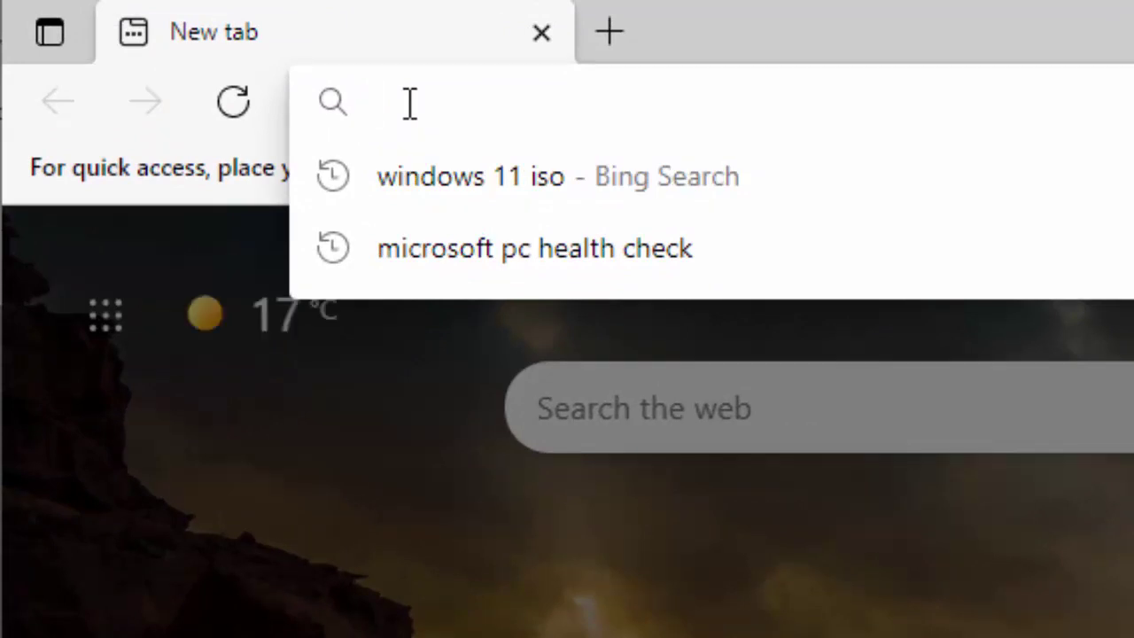
type("tiny.cc/")
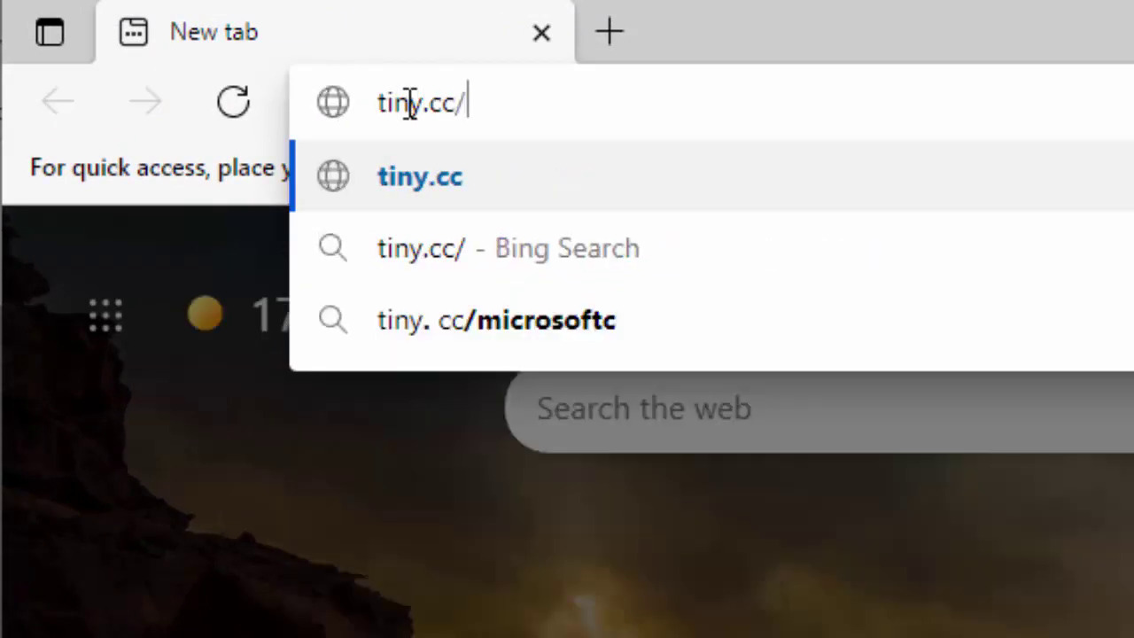
type("wl")
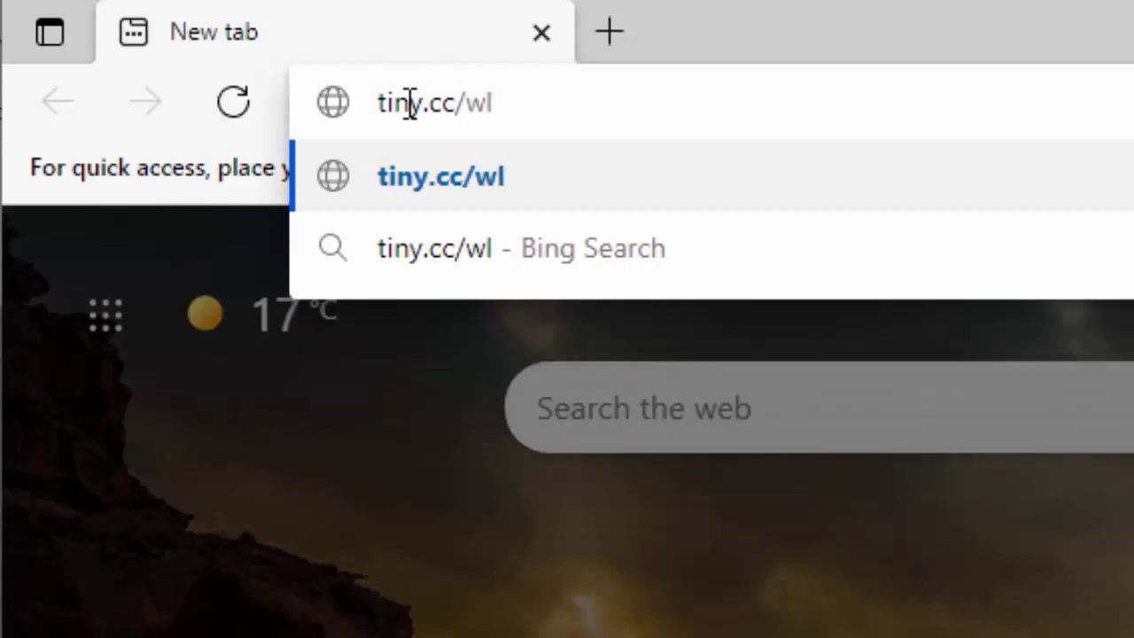
type("ive2")
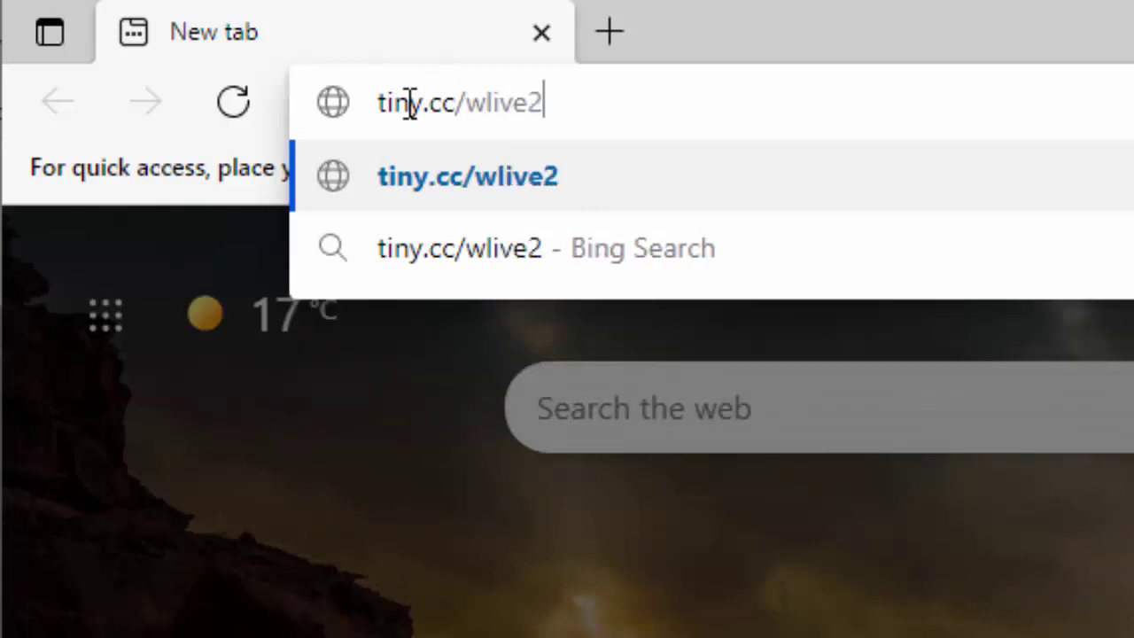
type("012")
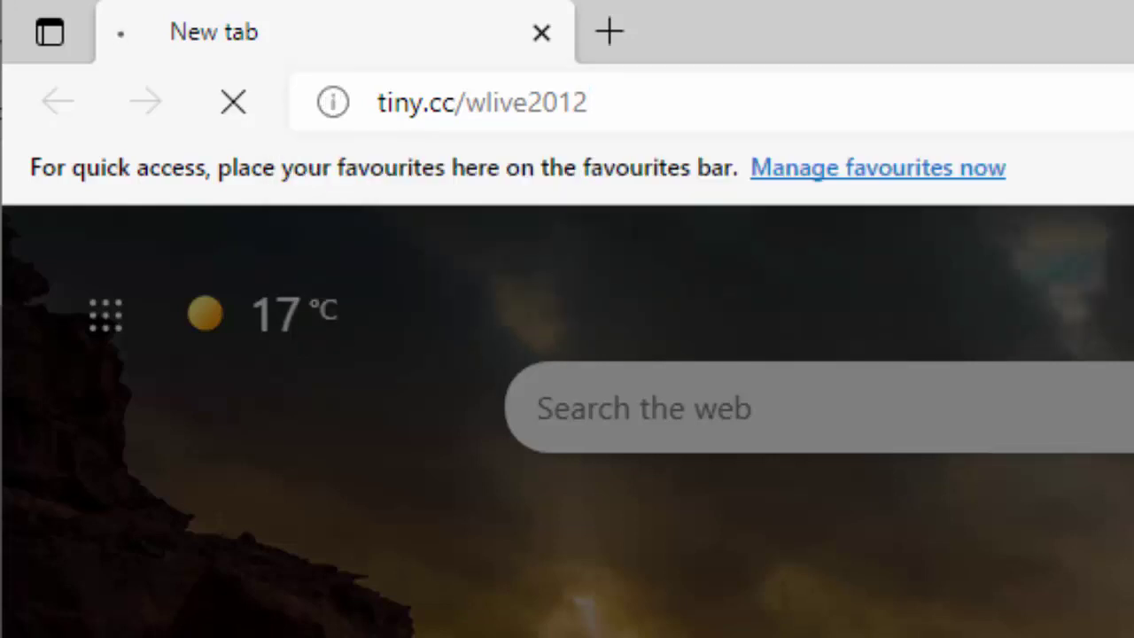
key("Return")
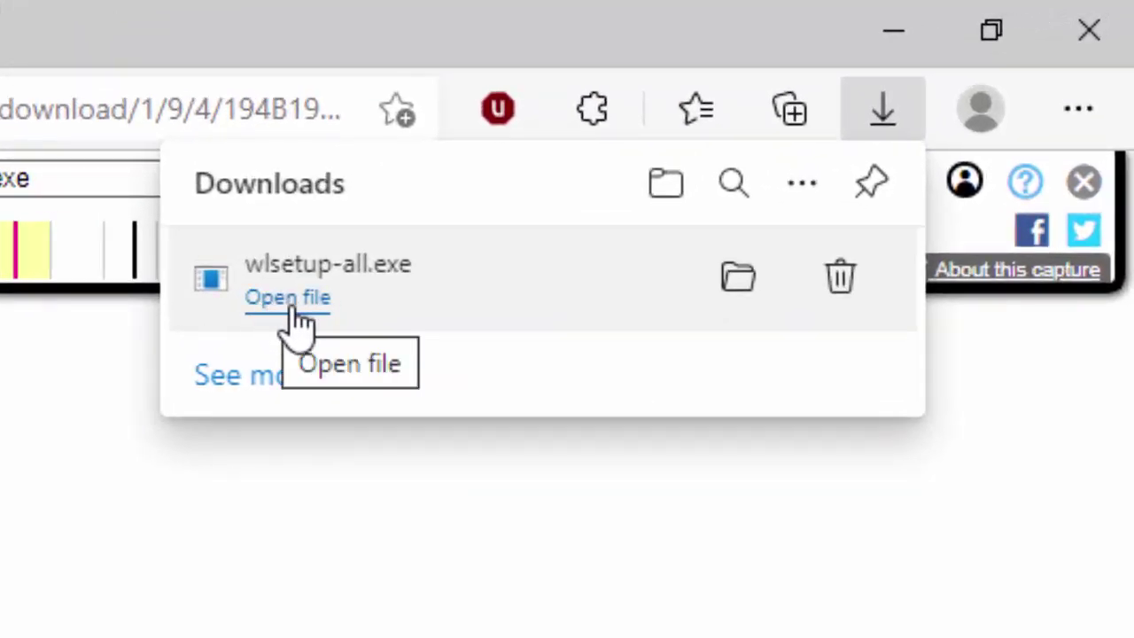
Step: Run the downloaded wlsetup-all.exe and download and install the required .NET Framework 3.5 feature
left_click(292, 309)
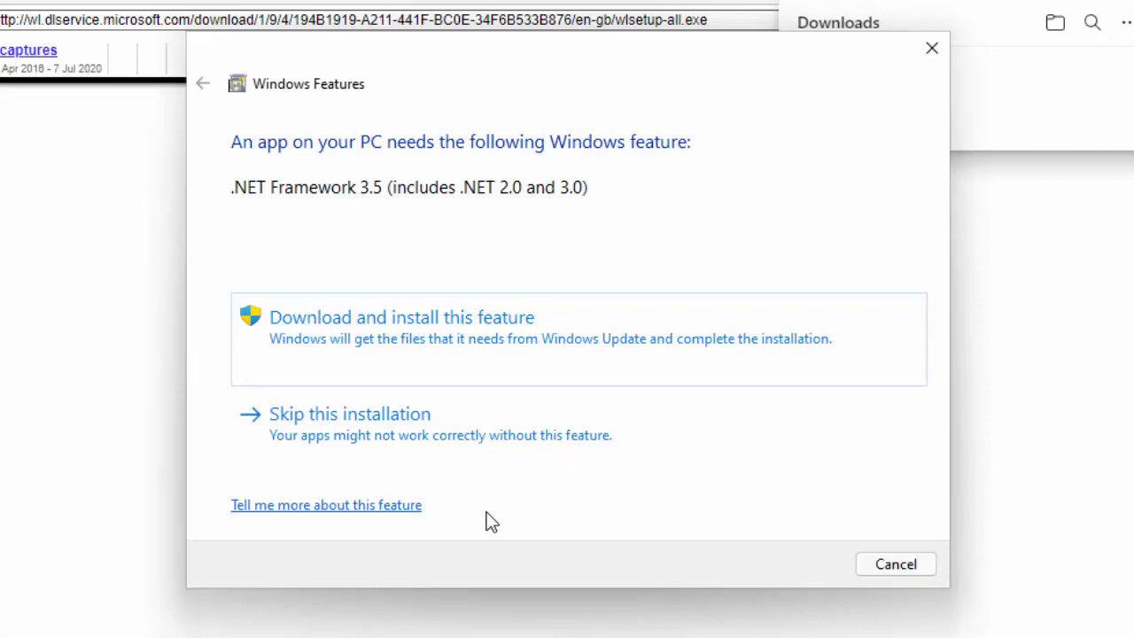
left_click(462, 337)
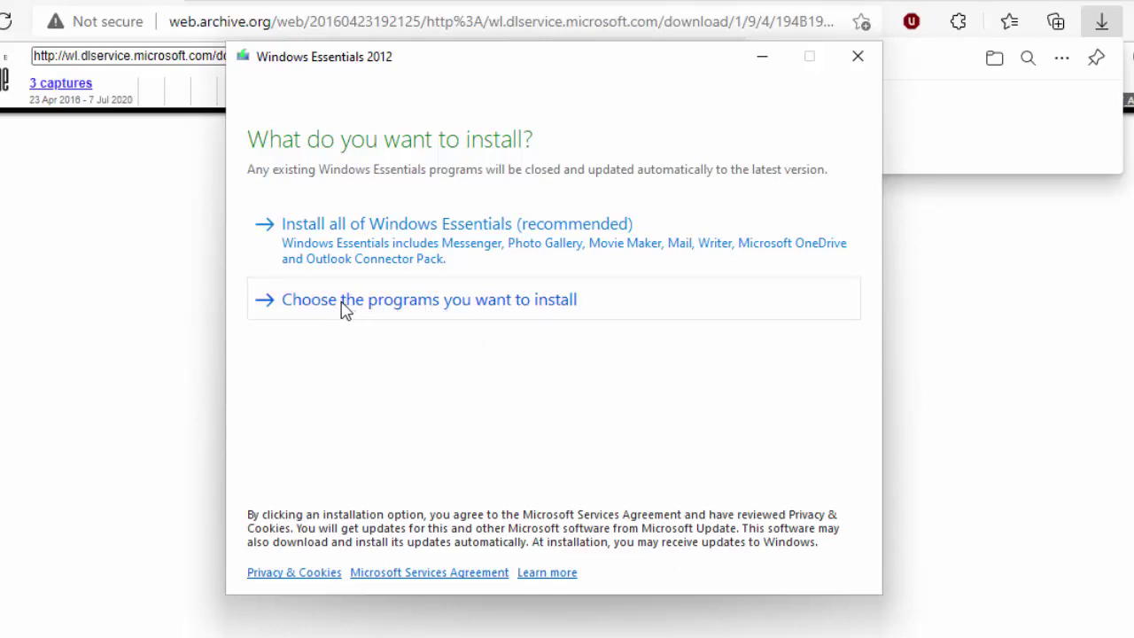
Step: Install only Photo Gallery and Movie Maker from Windows Essentials 2012, excluding Messenger, Mail and Writer, and close the finished installer
left_click(344, 306)
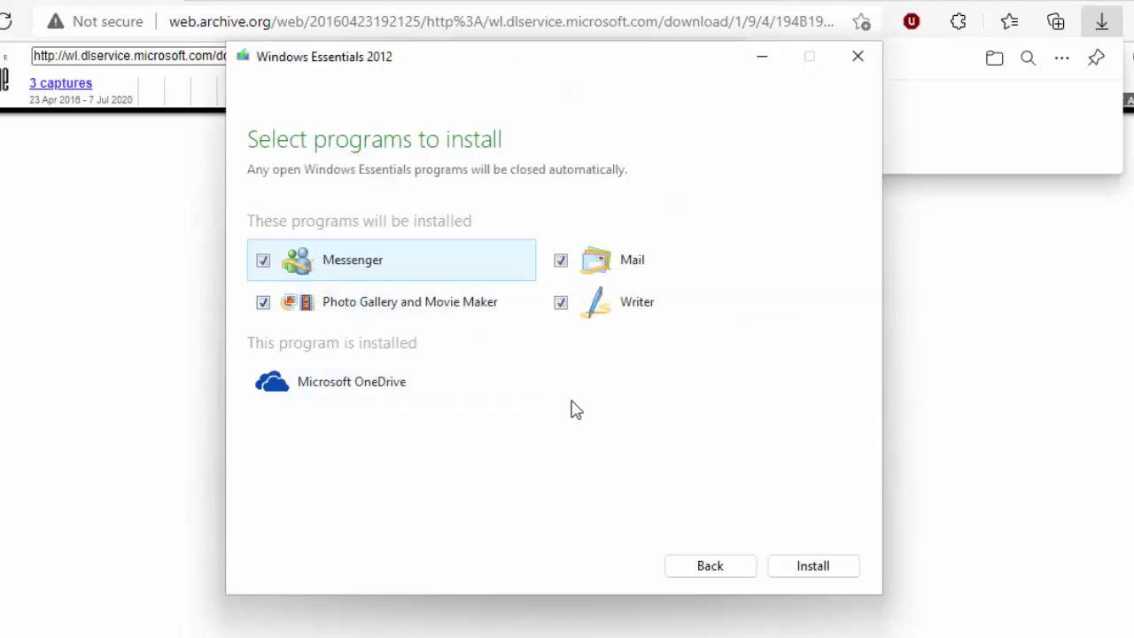
left_click(264, 263)
left_click(563, 263)
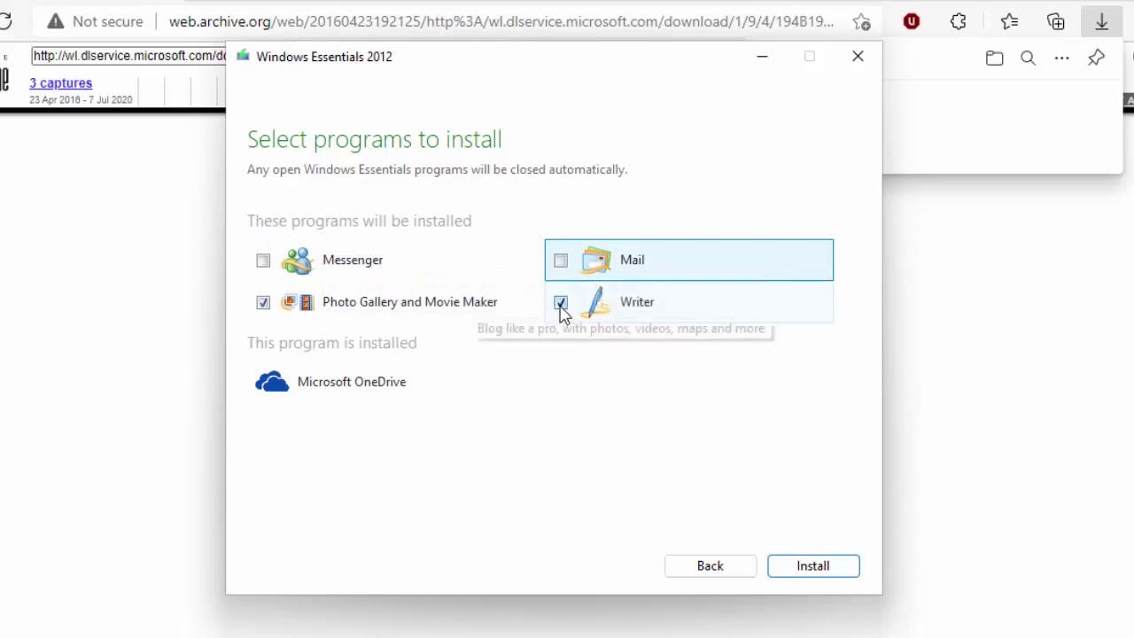
left_click(561, 305)
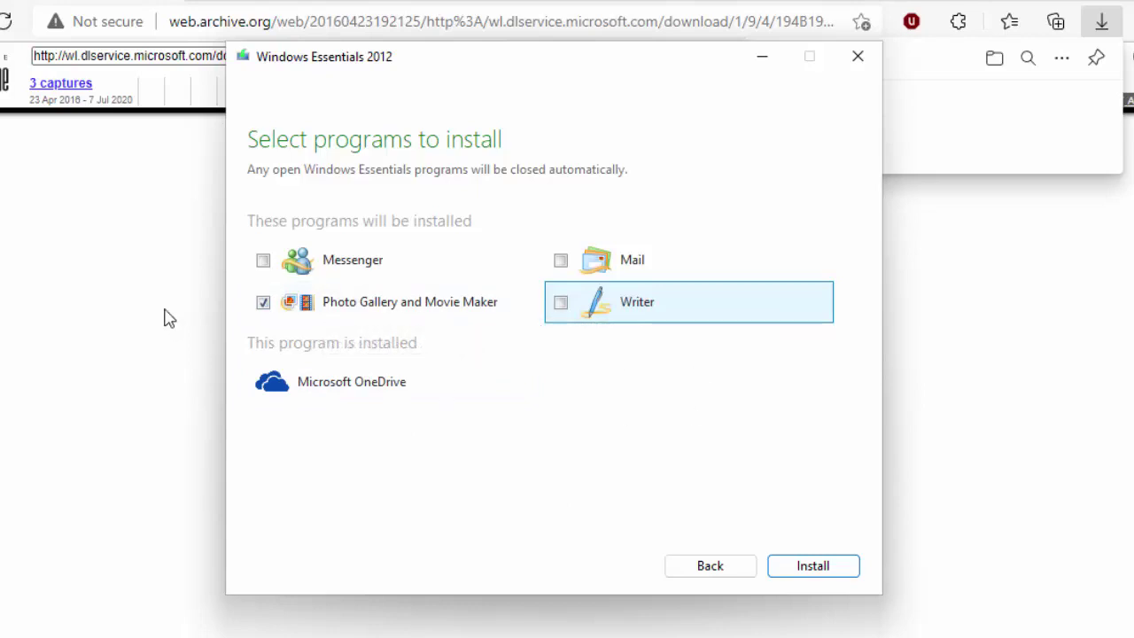
left_click(843, 573)
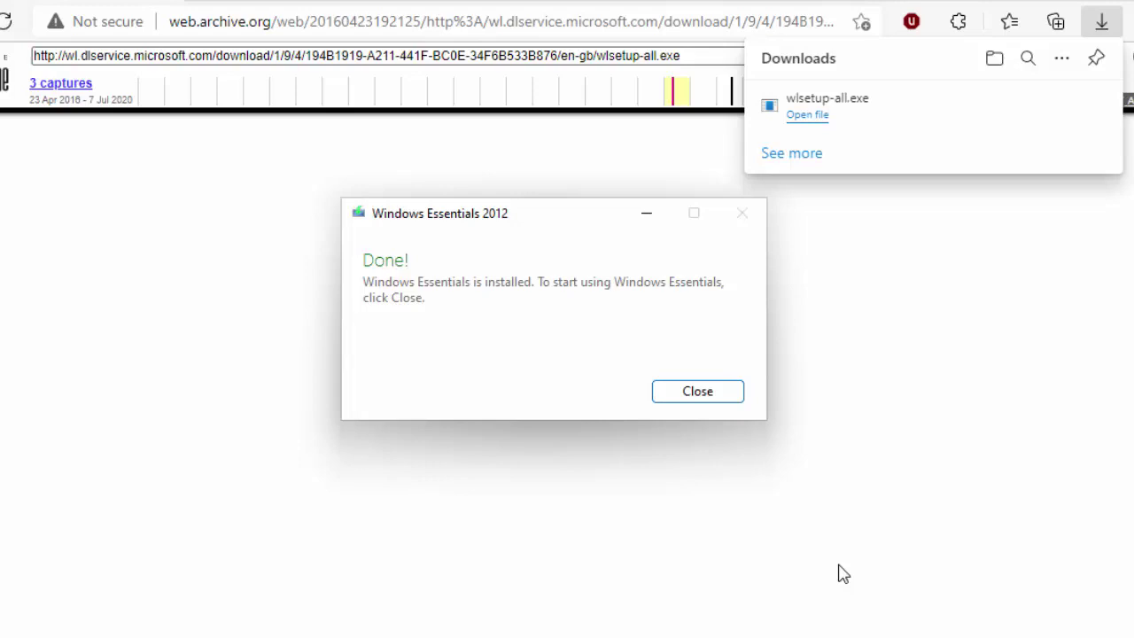
left_click(697, 396)
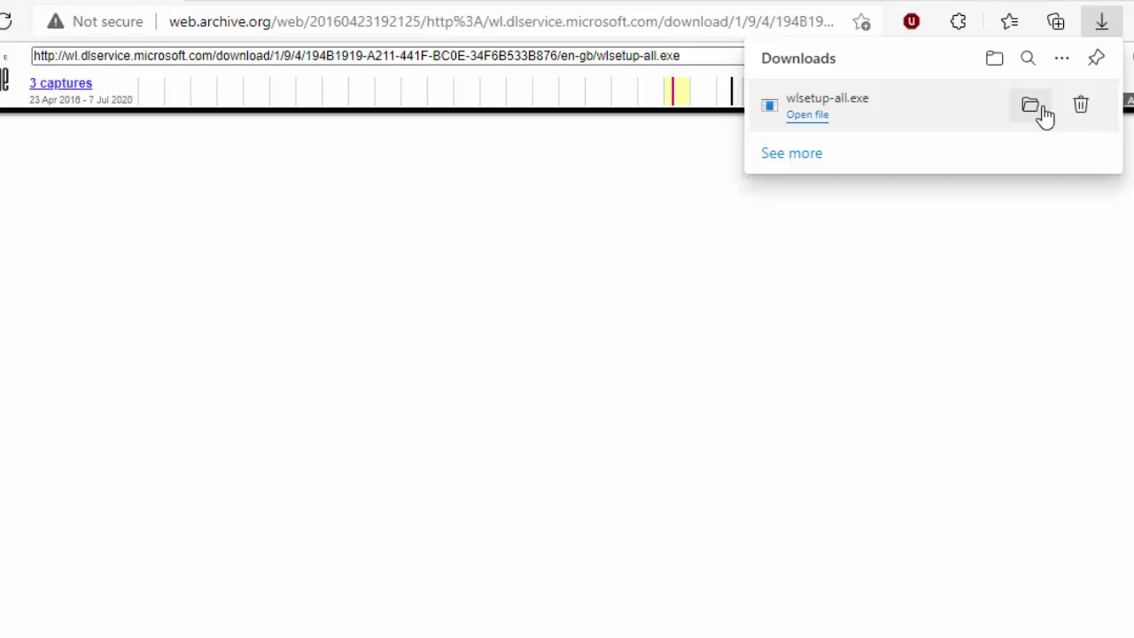
Step: Permanently delete the wlsetup-all installer from the Downloads folder, and close File Explorer and the browser
left_click(1031, 107)
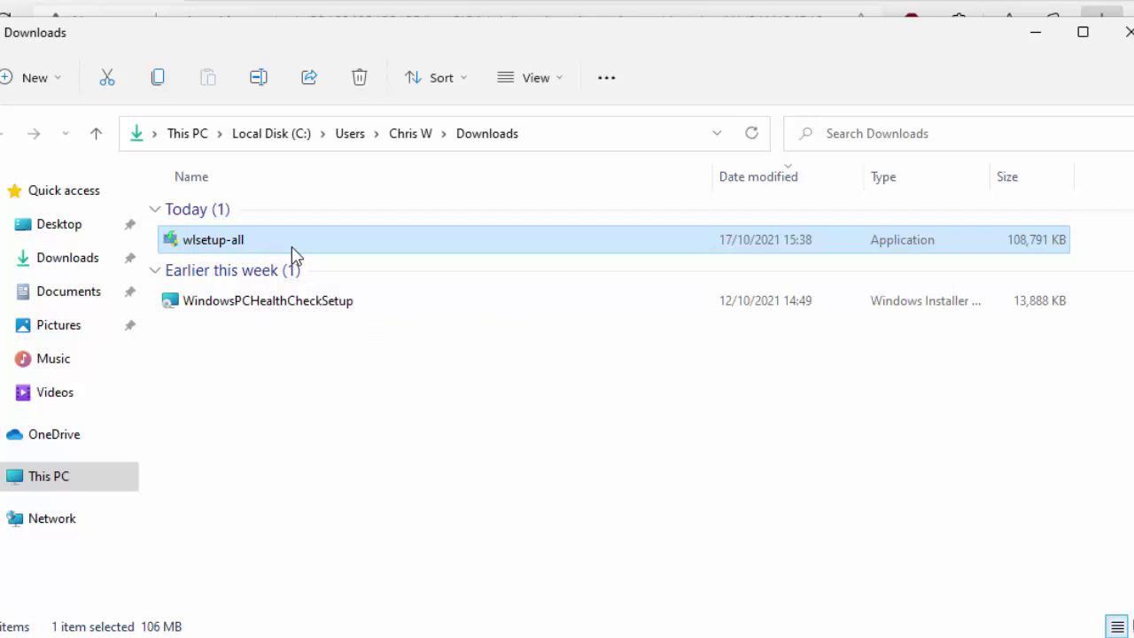
key("shift+Delete")
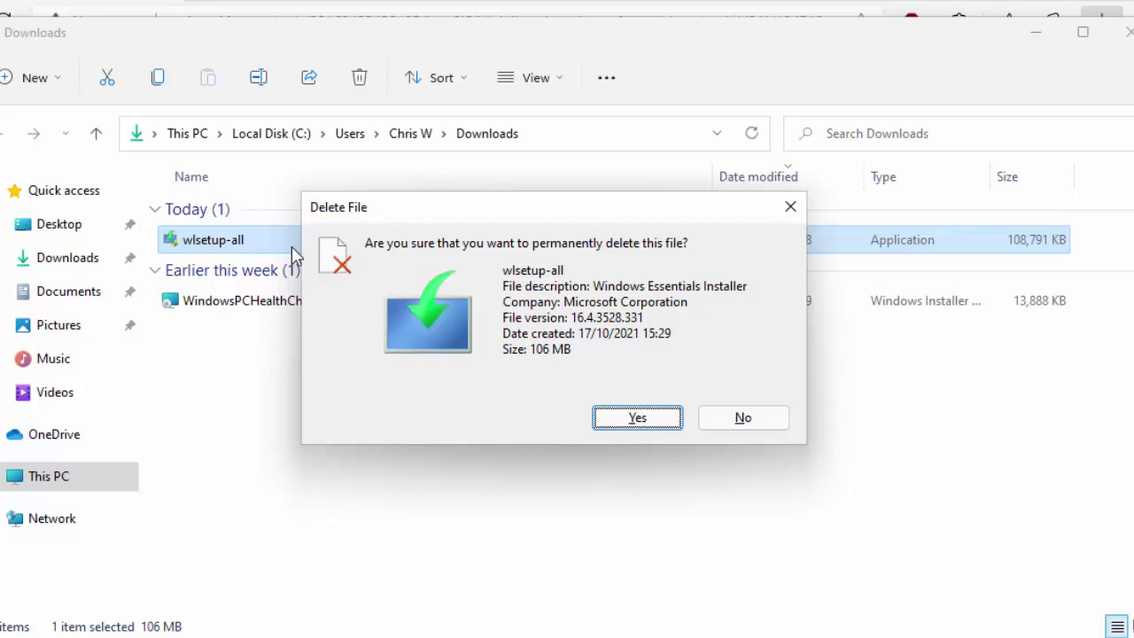
left_click(638, 419)
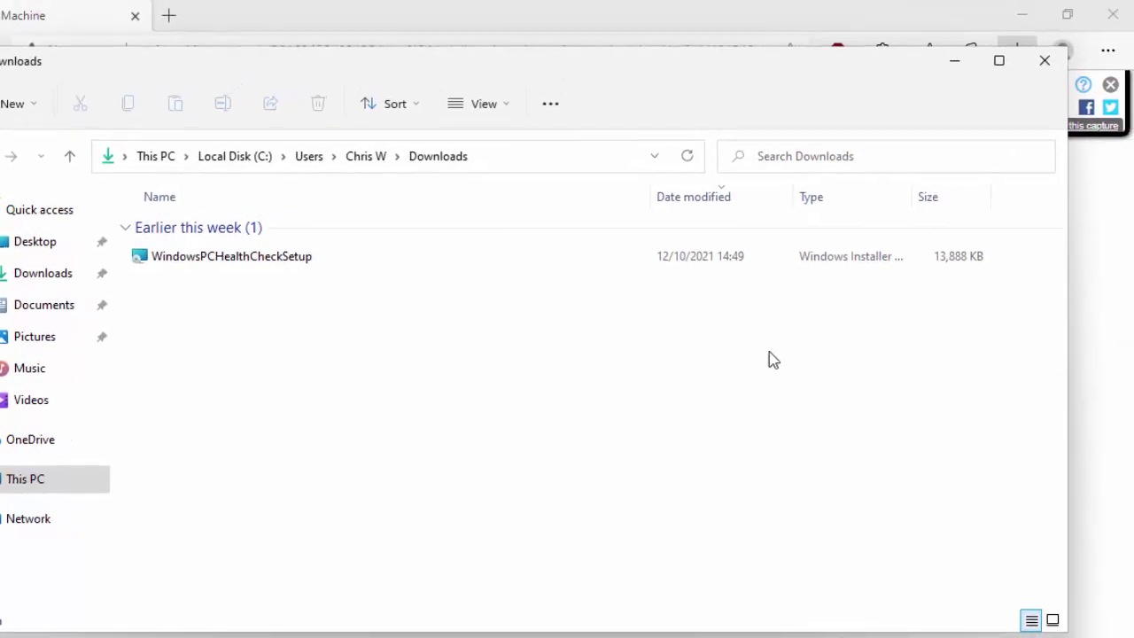
left_click(1051, 67)
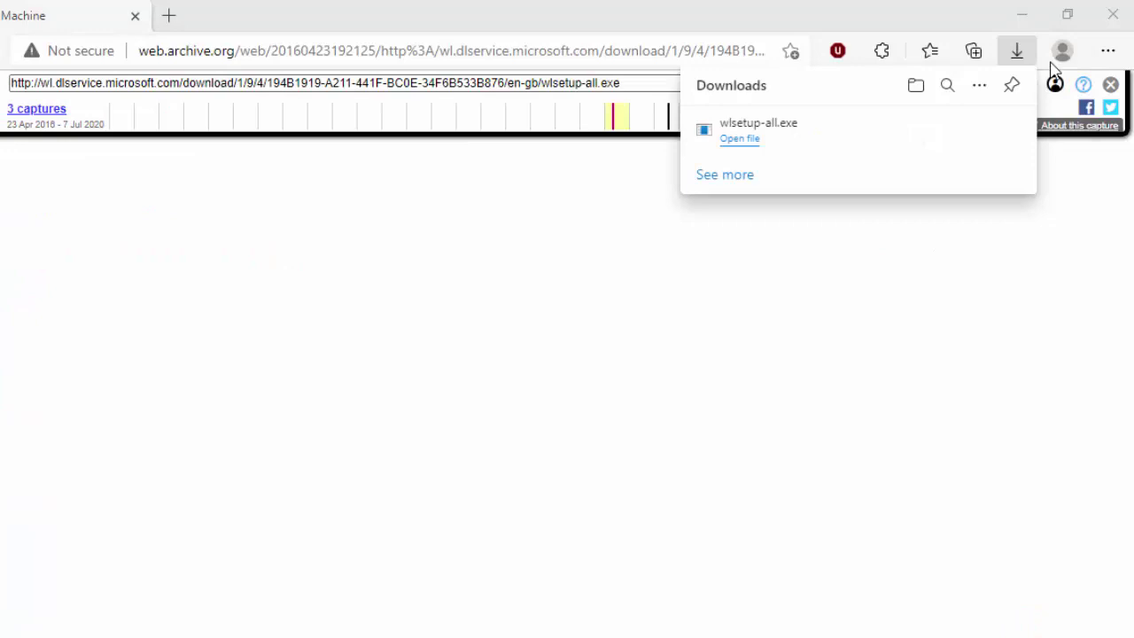
left_click(1114, 20)
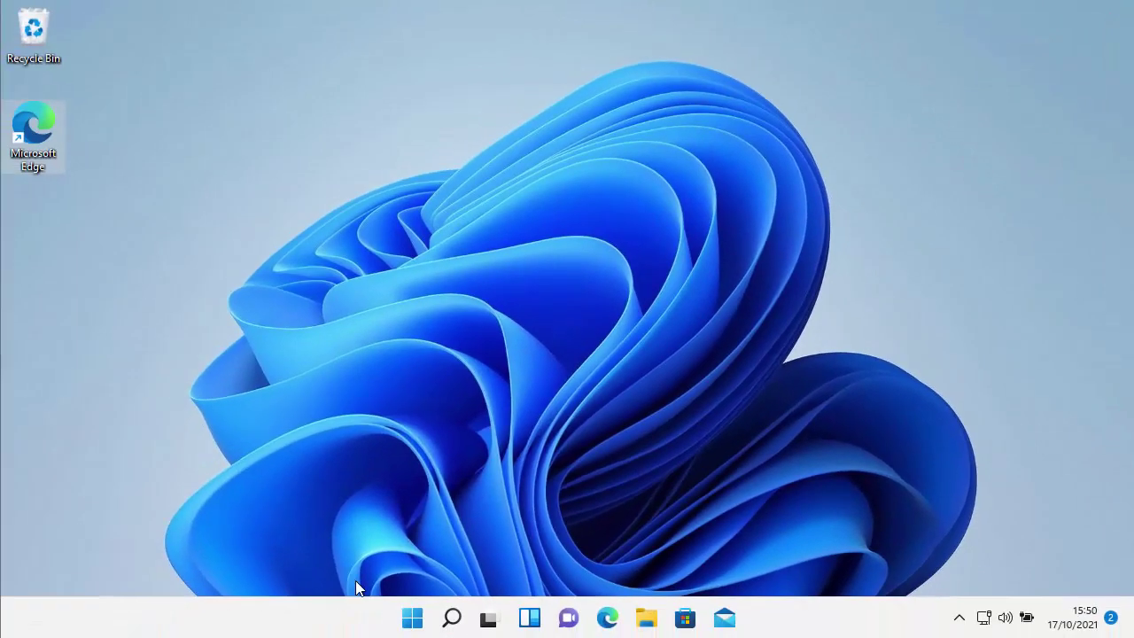
Step: Search the installed apps for "movie maker" and launch Movie Maker
left_click(415, 623)
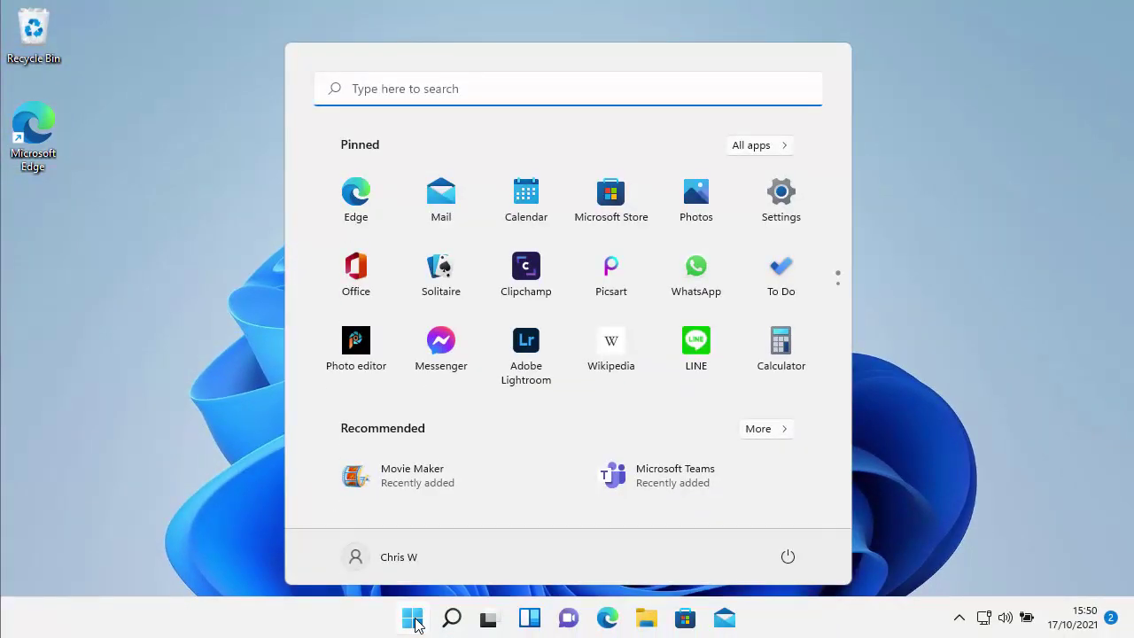
type("movie")
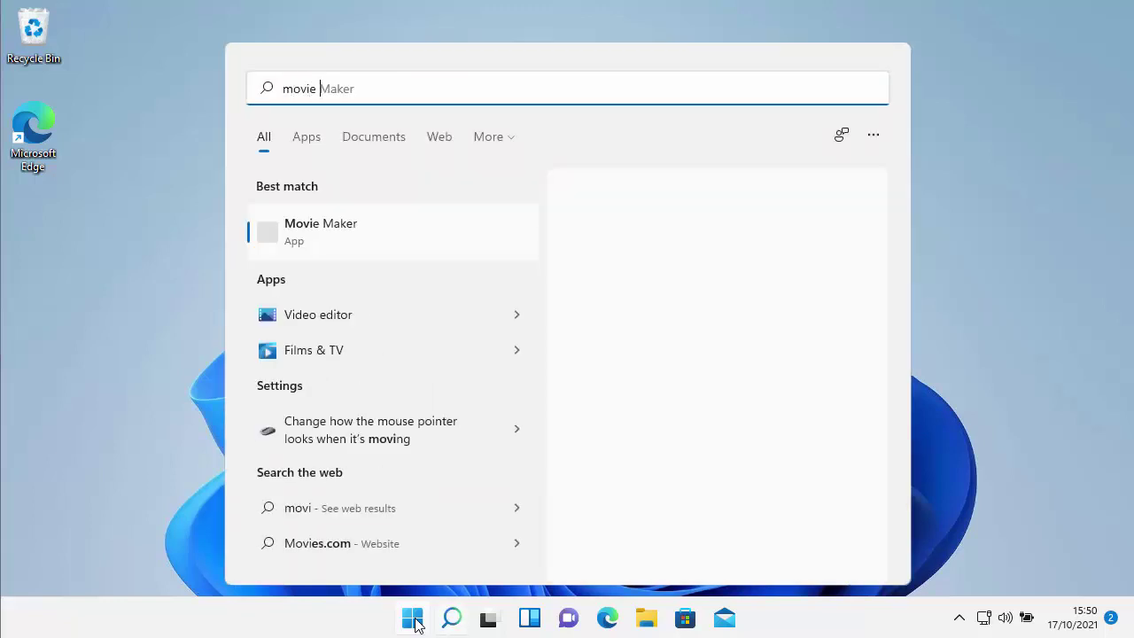
type(" maker")
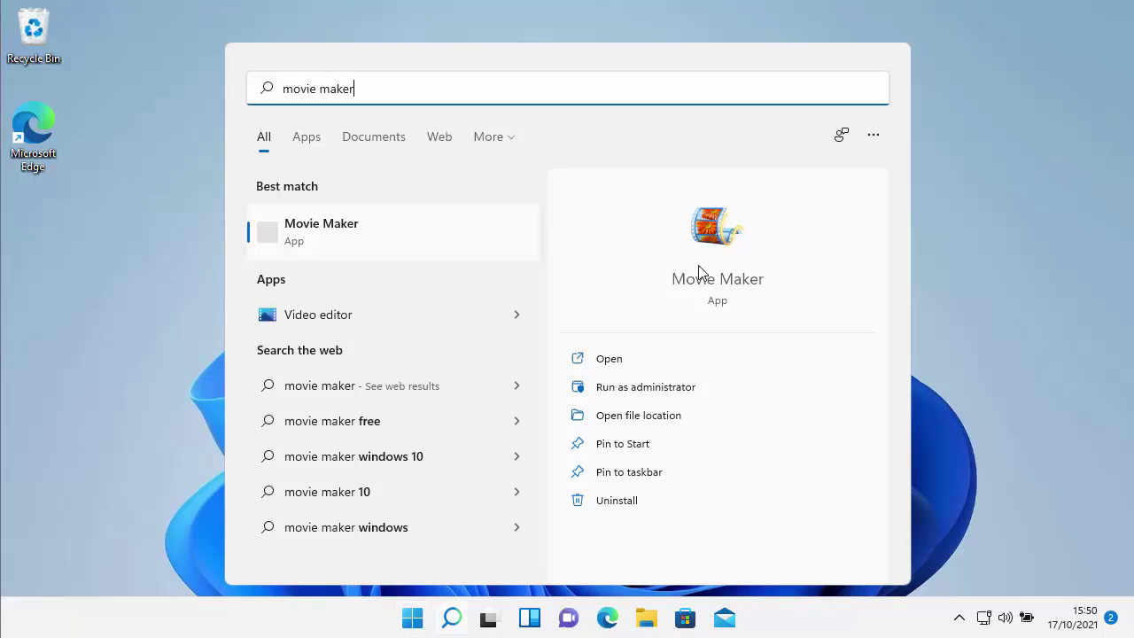
left_click(301, 232)
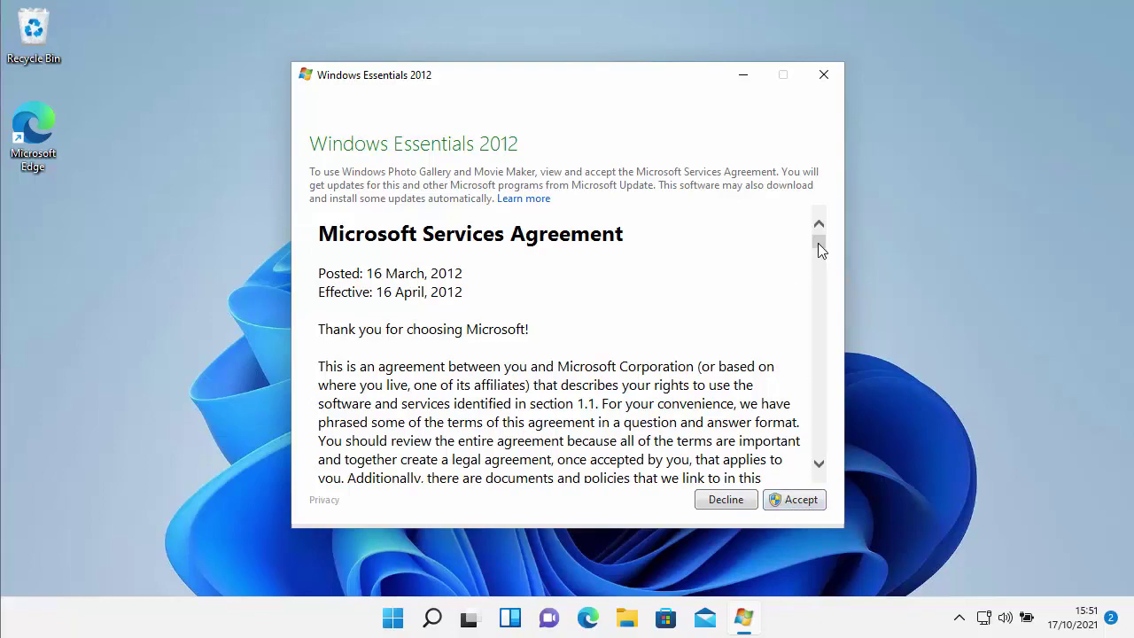
Step: Accept the Microsoft Services Agreement and allow Windows Essentials to make changes, then dismiss the video driver notice with future display turned off
left_click_drag(818, 243, 817, 195)
left_click(805, 507)
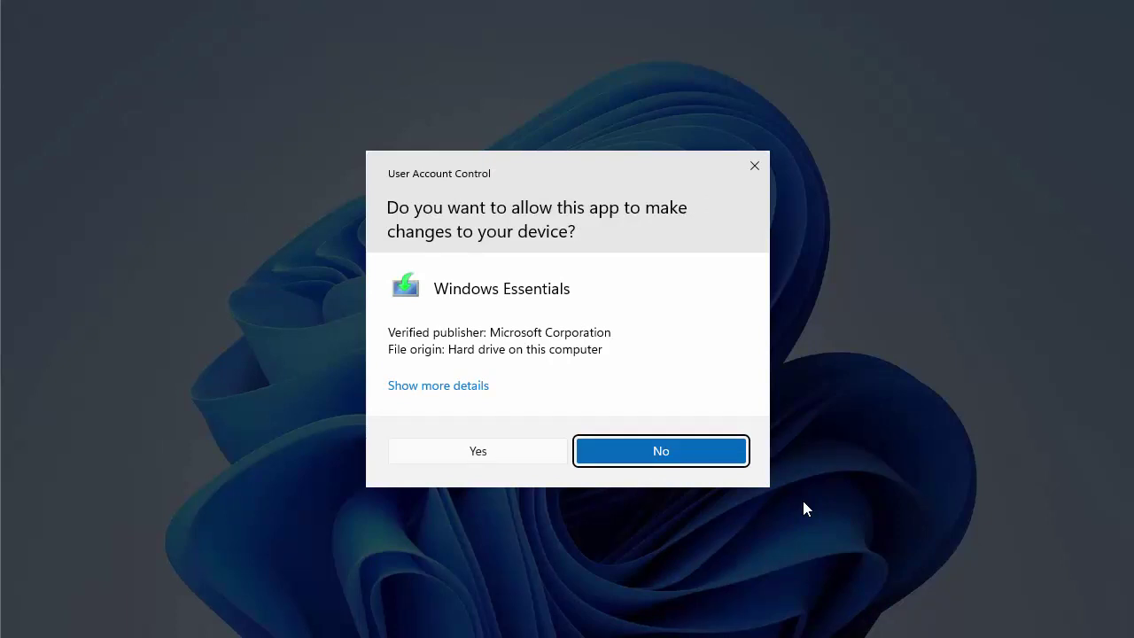
left_click(498, 459)
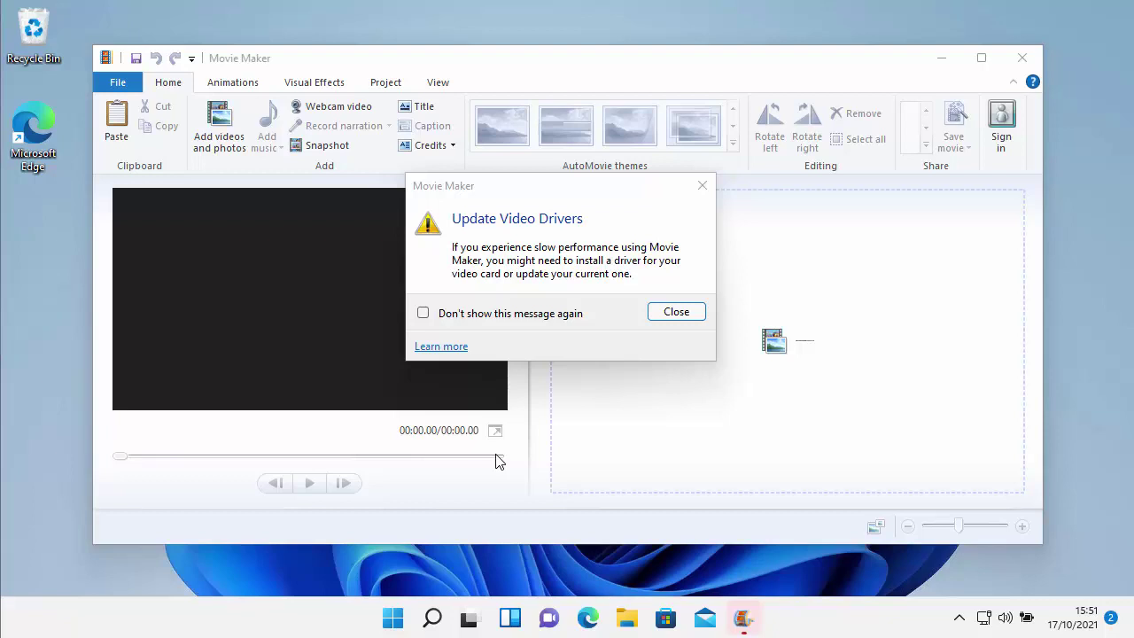
left_click(424, 314)
left_click(689, 319)
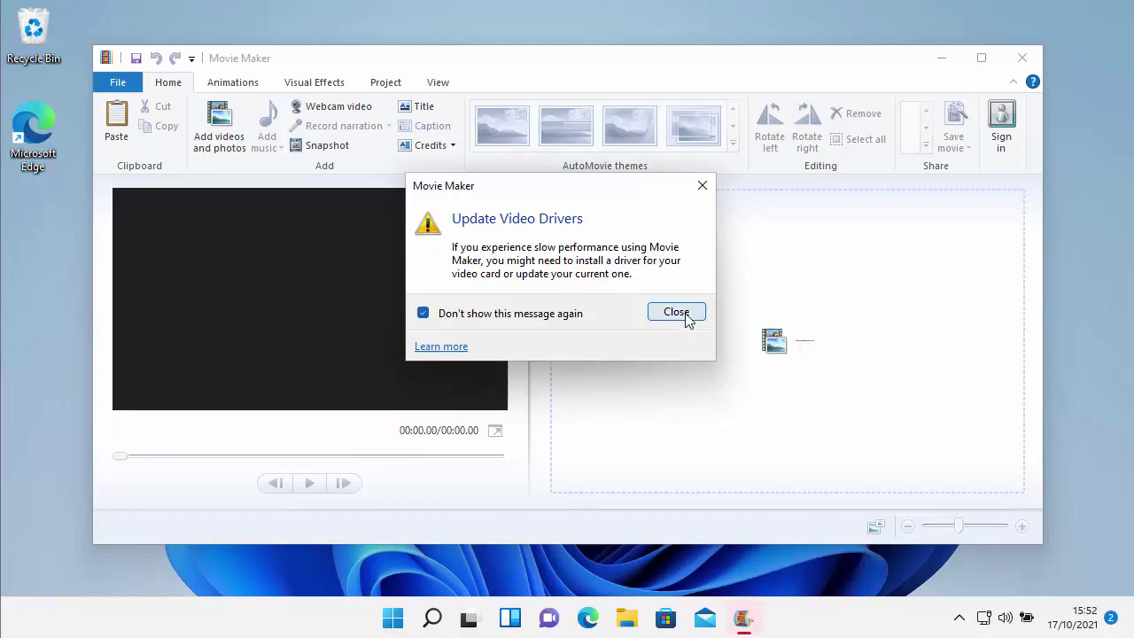